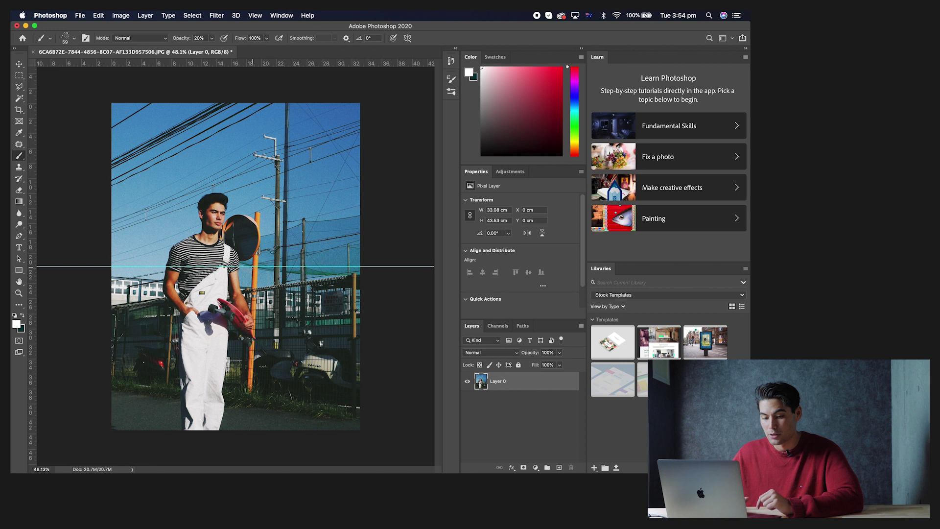
# Add a vertical guide through the centre of the photo and create a new layer above it.
pyautogui.moveTo(32, 274); pyautogui.dragTo(236, 278)
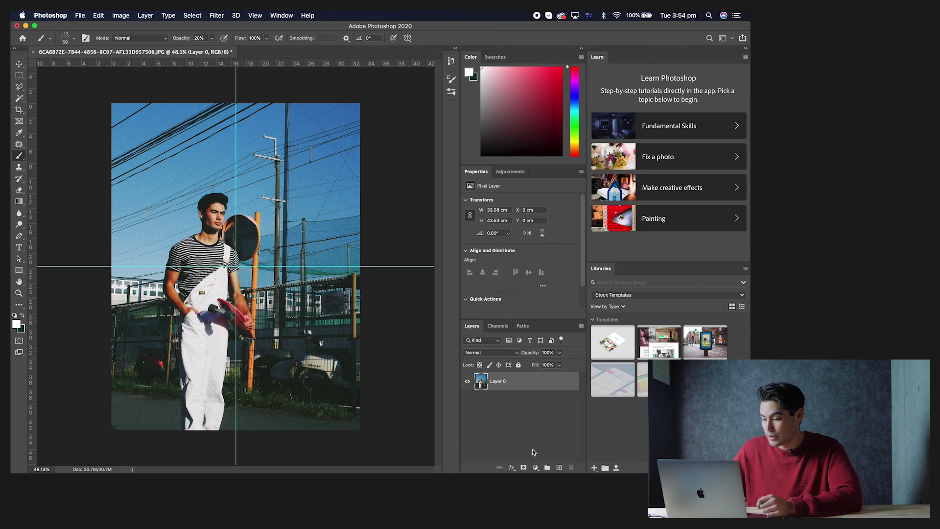
pyautogui.click(559, 468)
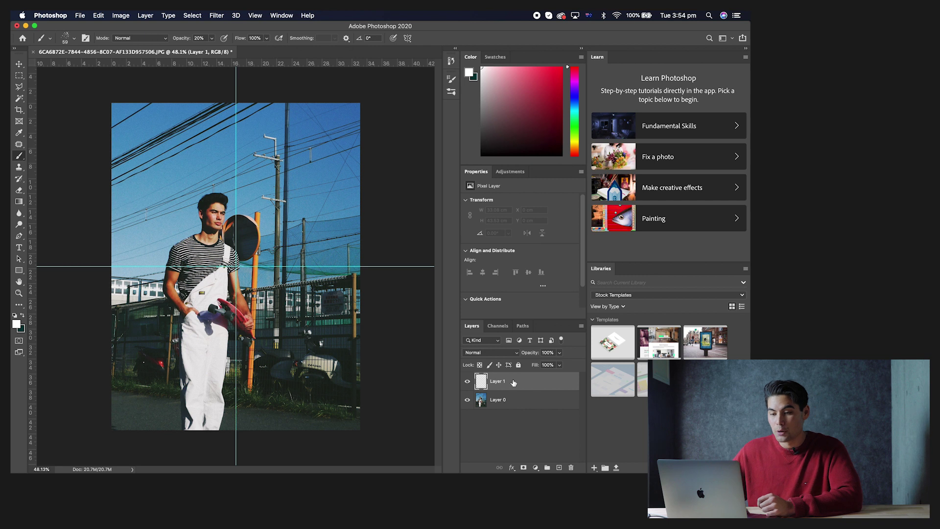
# Select the canvas's upper-left quarter and fill it with the Black, White gradient, running diagonally from black at the outer corner to white at the centre.
pyautogui.click(18, 75)
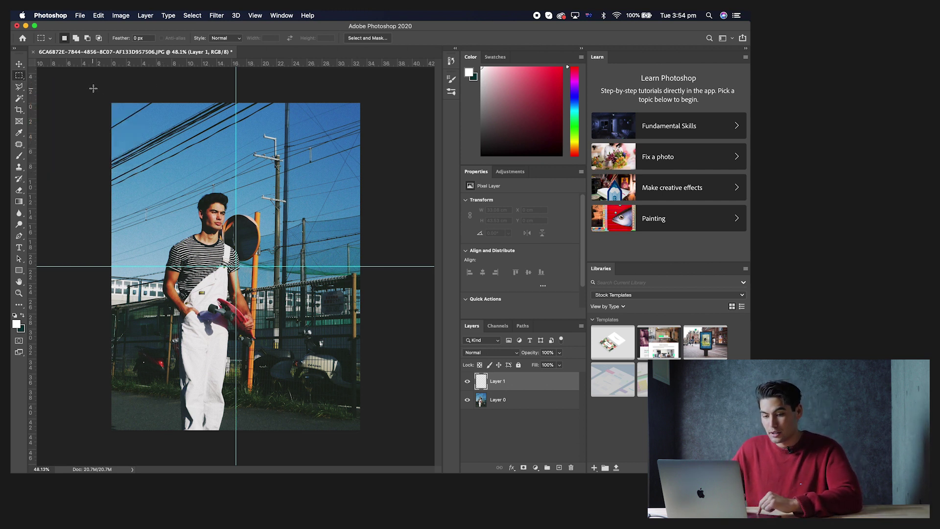
pyautogui.moveTo(93, 88); pyautogui.dragTo(236, 266)
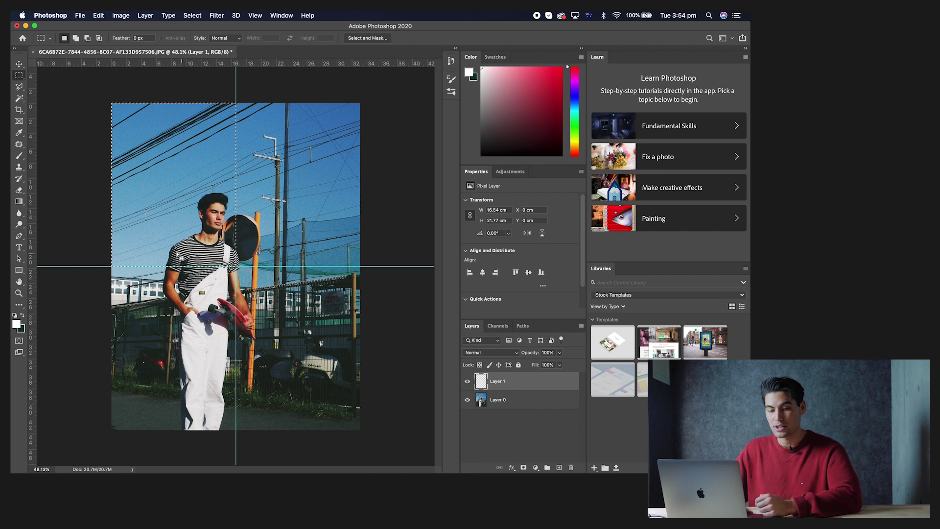
pyautogui.click(18, 204)
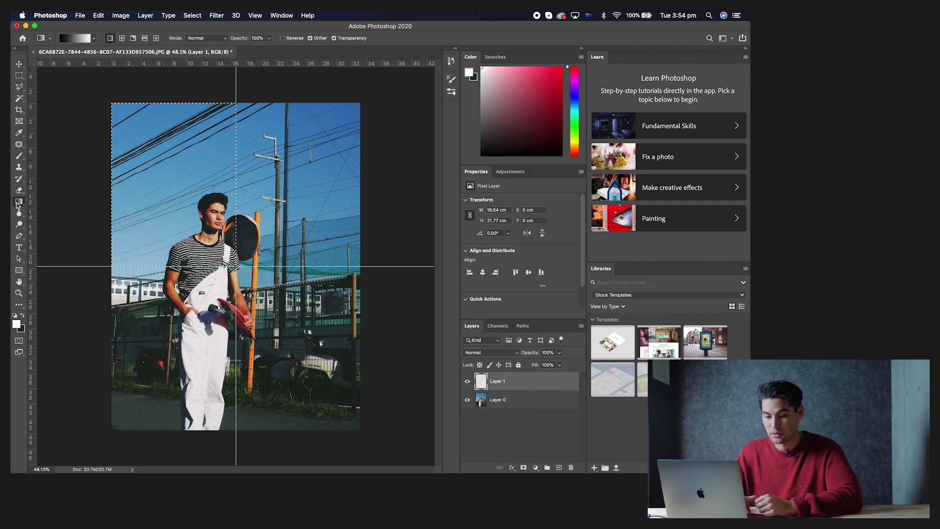
pyautogui.rightClick(165, 159)
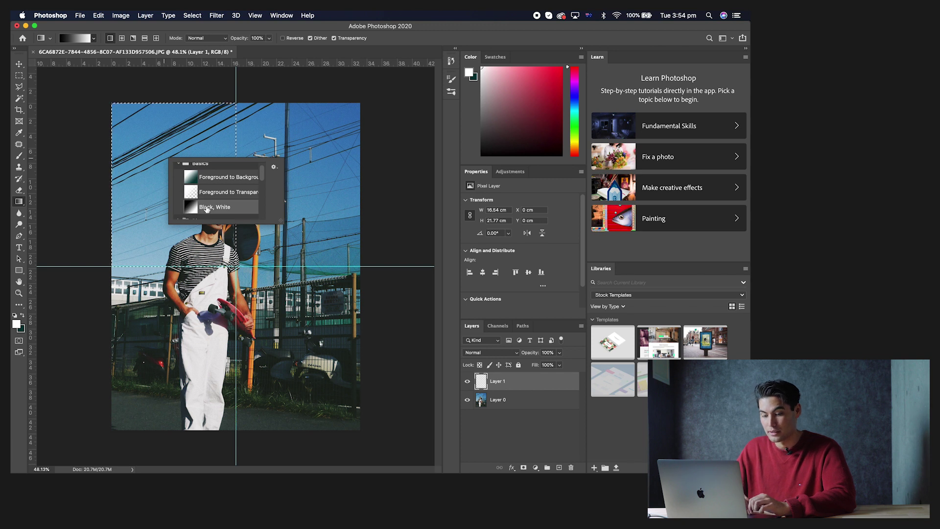
pyautogui.doubleClick(206, 208)
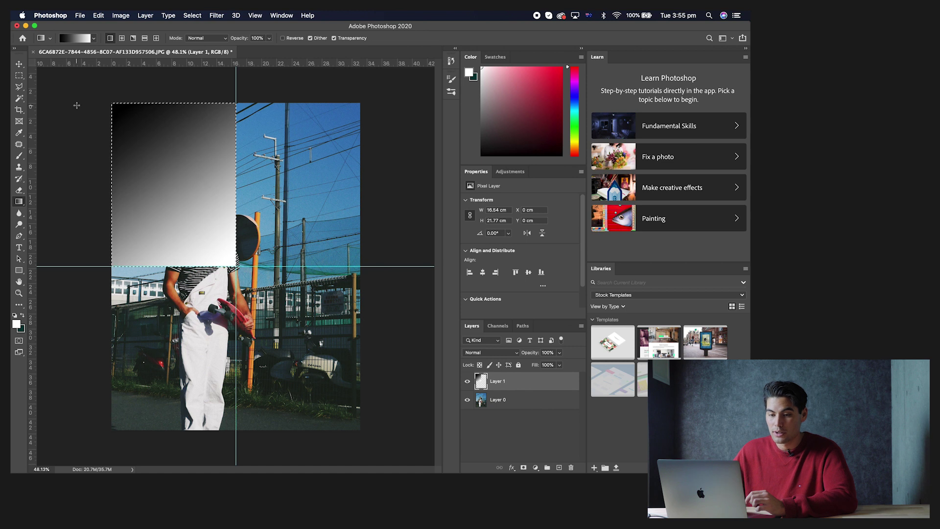
# Select the upper-right quarter and fill it with the gradient, running from black at the canvas centre to white at the outer corner.
pyautogui.click(21, 77)
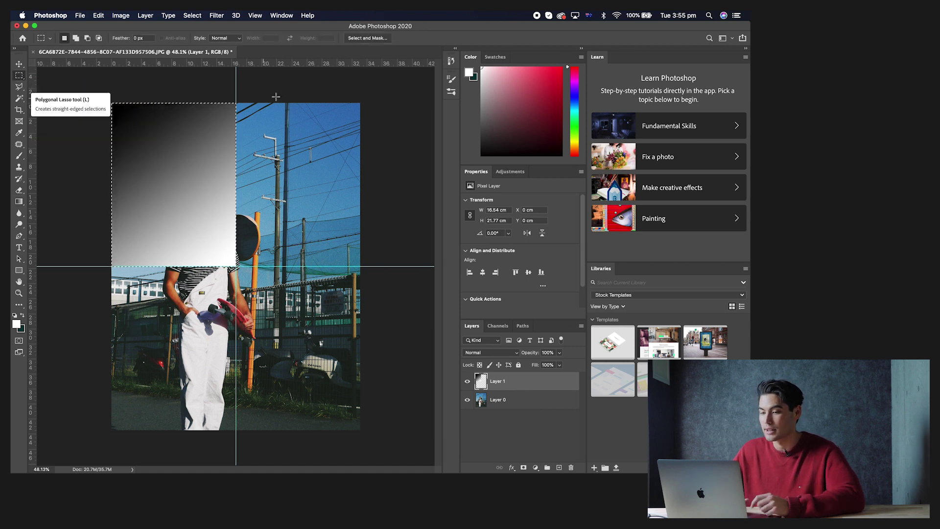
pyautogui.click(369, 89)
pyautogui.moveTo(360, 103); pyautogui.dragTo(249, 208)
pyautogui.moveTo(236, 267); pyautogui.dragTo(236, 267)
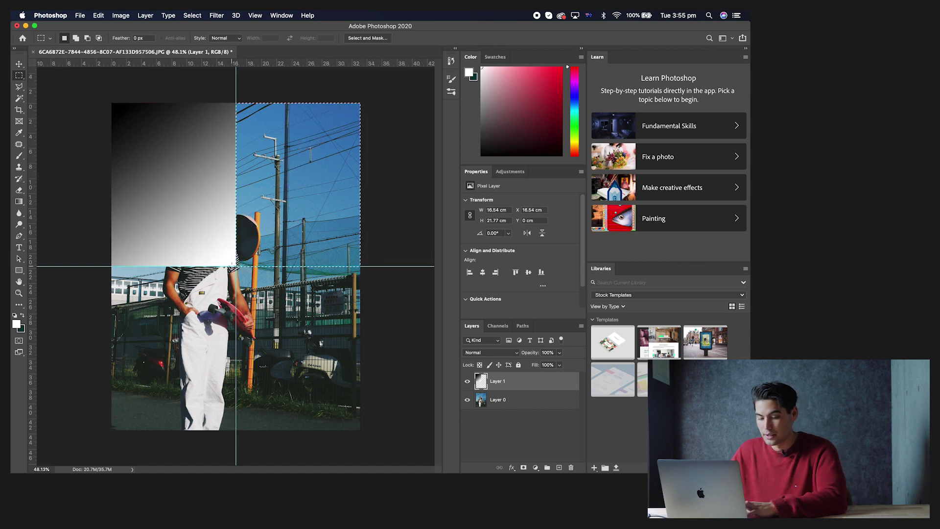
pyautogui.press('g')
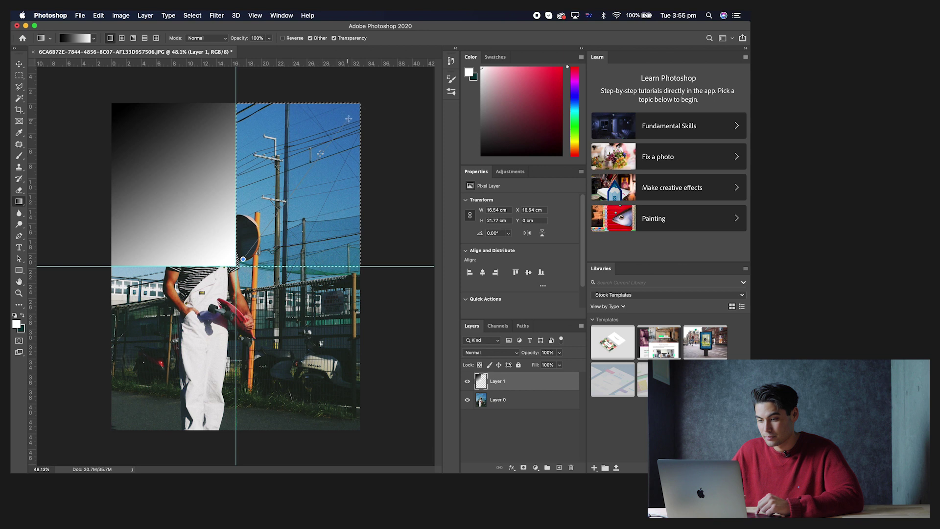
pyautogui.moveTo(348, 118); pyautogui.dragTo(348, 118)
# Select the lower-left quarter and fill it with the gradient, running from black at the canvas centre to white at the outer corner.
pyautogui.press('m')
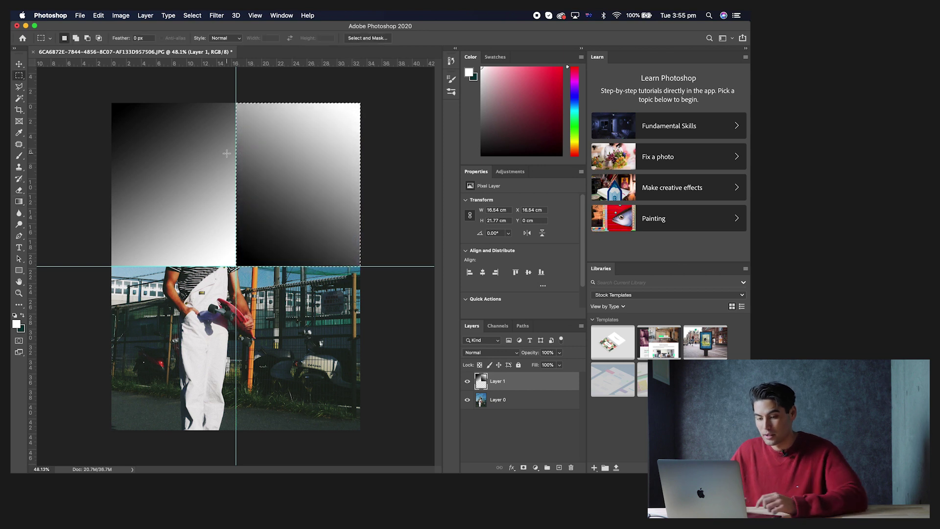
pyautogui.moveTo(94, 436); pyautogui.dragTo(126, 415)
pyautogui.press('g')
# Fill the lower-right quarter with the gradient, running from white at the canvas centre to black at the outer corner, and clear the selection.
pyautogui.press('m')
pyautogui.moveTo(361, 431); pyautogui.dragTo(245, 277)
pyautogui.press('g')
pyautogui.press('m')
pyautogui.hotkey('ctrl', 'd')
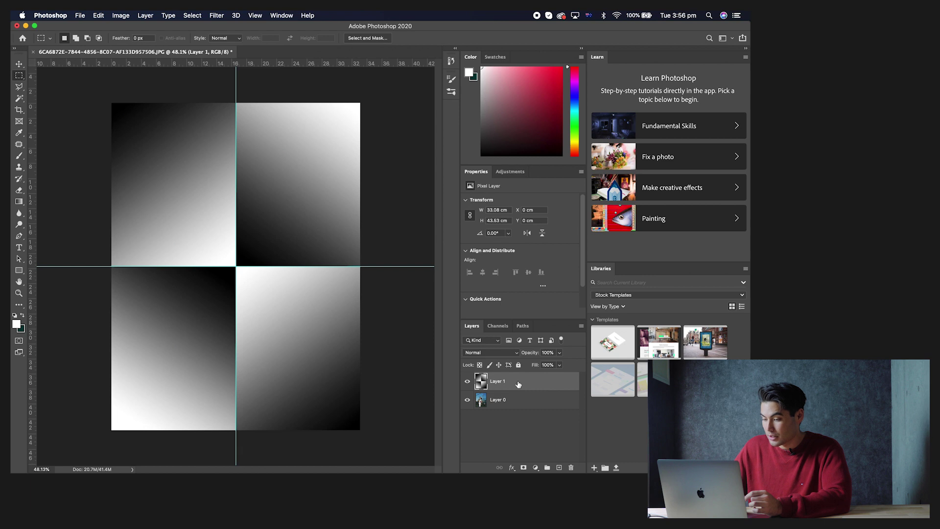
# Set Layer 1's blend mode to Soft Light and apply the Plastic Wrap filter with highlight strength 20, detail 10 and smoothness 15.
pyautogui.click(515, 353)
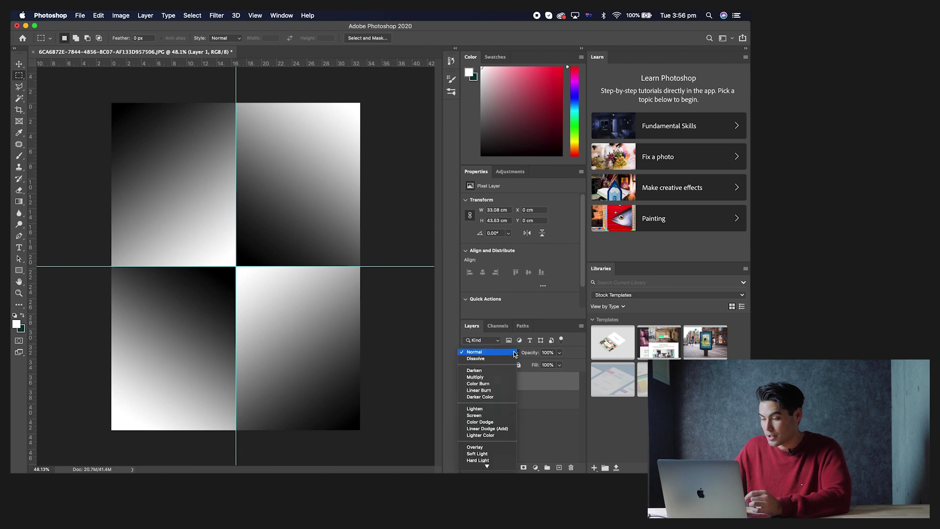
pyautogui.click(508, 454)
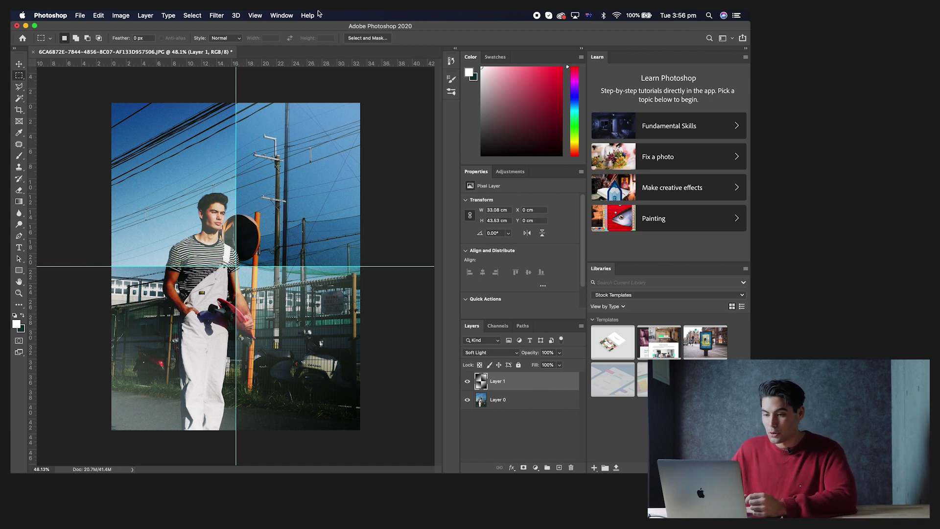
pyautogui.click(219, 15)
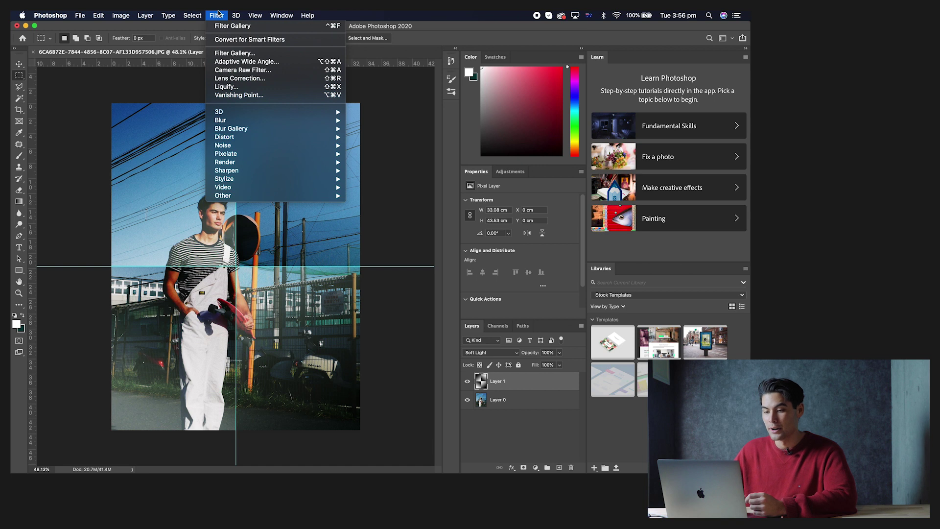
pyautogui.click(227, 53)
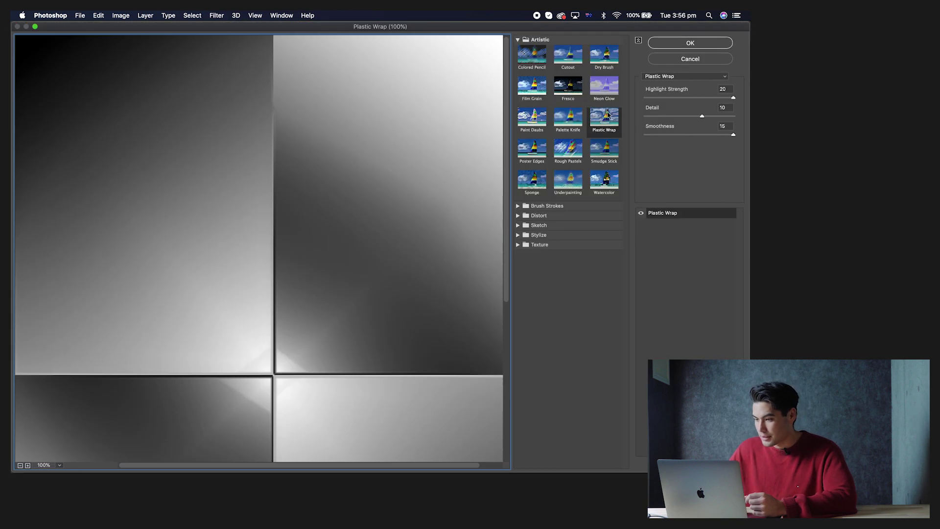
pyautogui.click(607, 115)
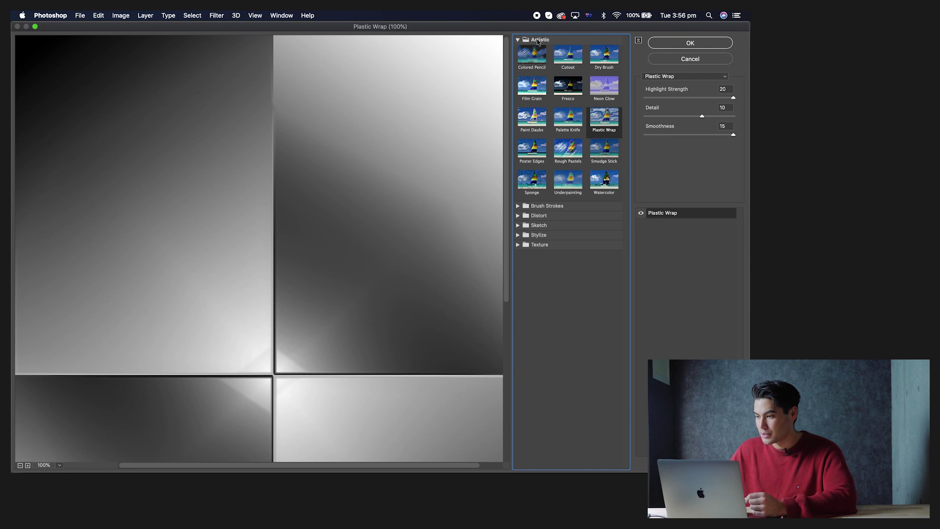
pyautogui.click(684, 39)
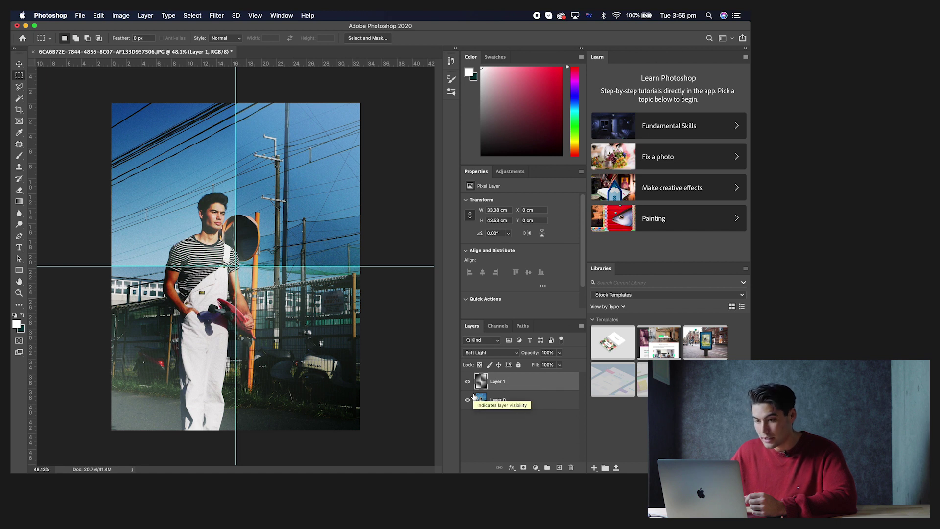
# Clear all guides and add another new layer above Layer 1.
pyautogui.click(255, 15)
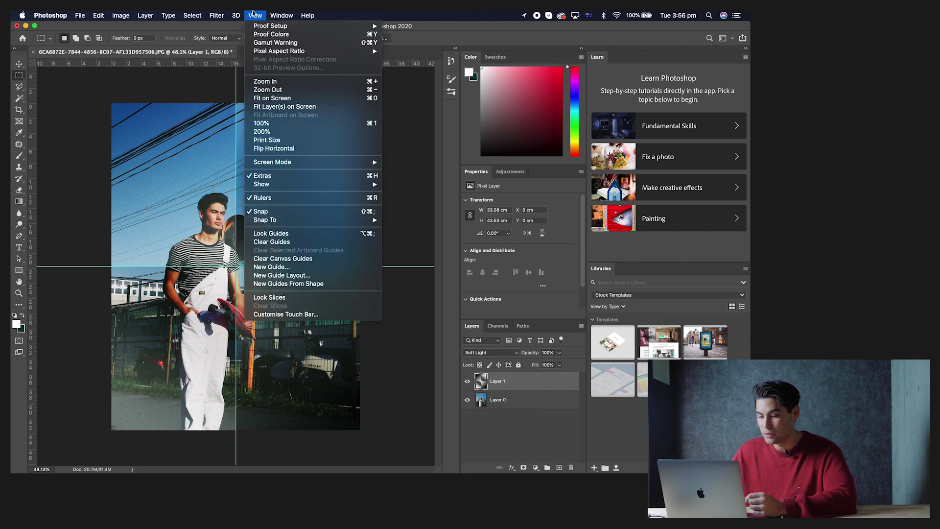
pyautogui.click(323, 241)
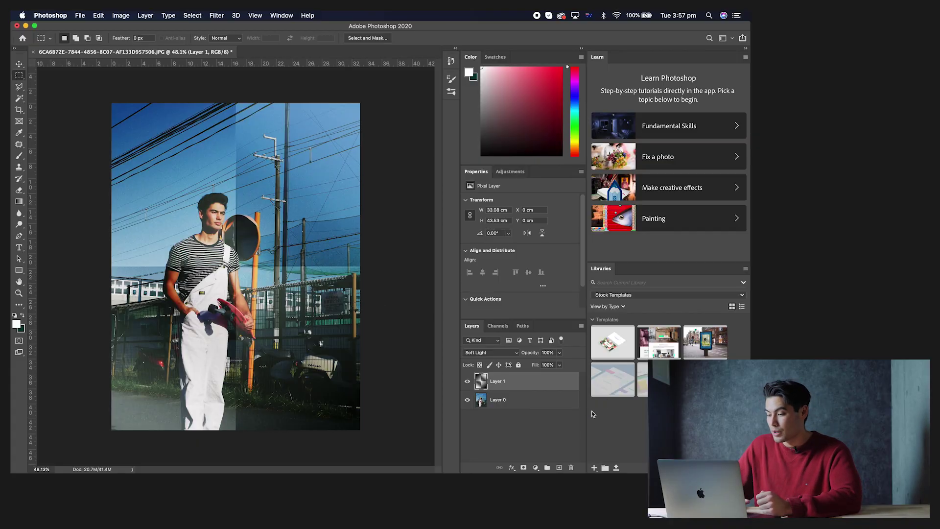
pyautogui.click(558, 466)
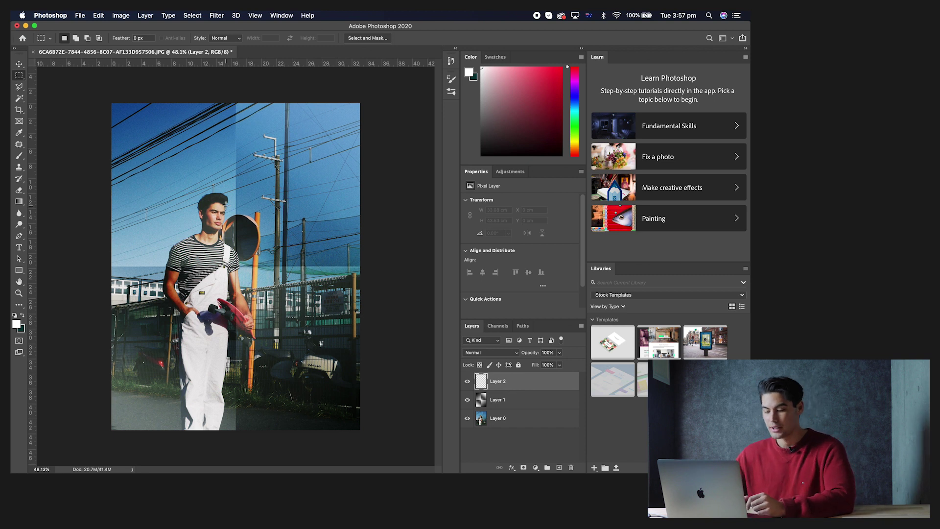
# Choose Kyle's Supreme Spatter brush from the Special Effects Brushes and set its size to 59 px.
pyautogui.press('b')
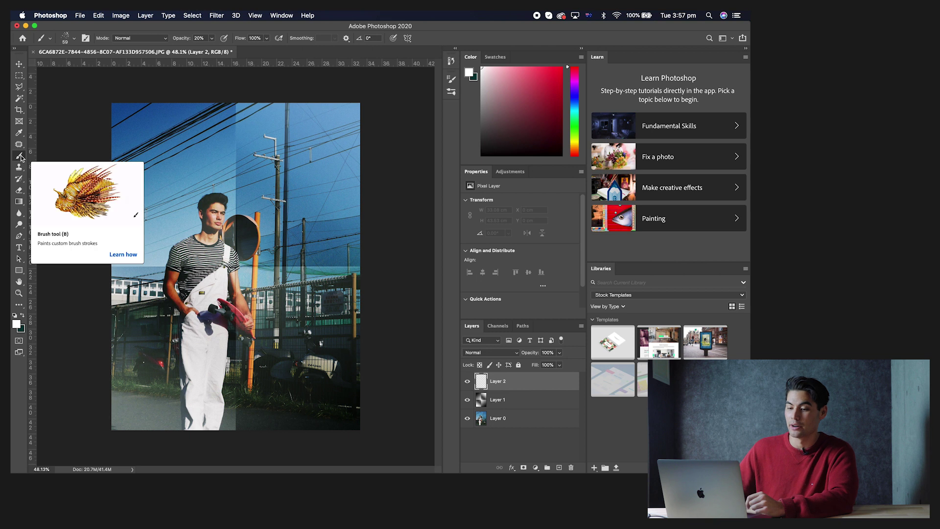
pyautogui.click(74, 40)
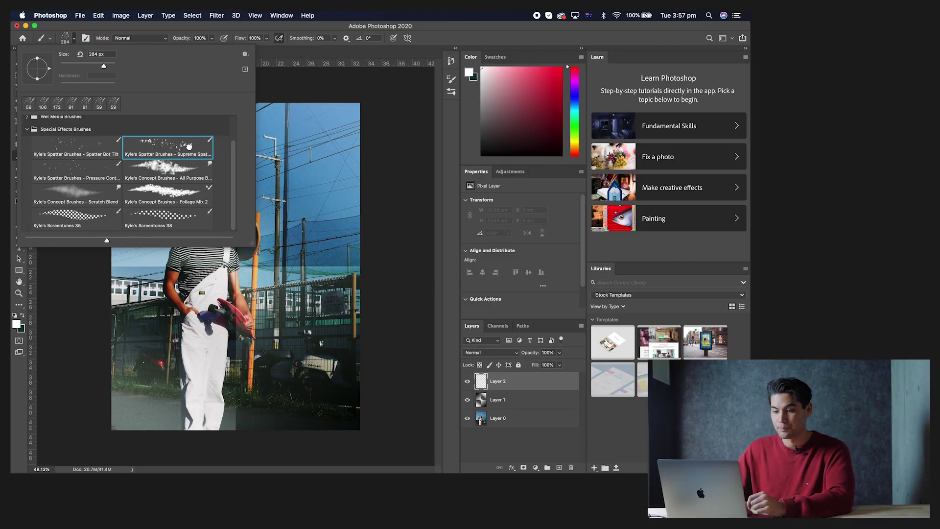
pyautogui.moveTo(104, 67); pyautogui.dragTo(83, 68)
pyautogui.write('59')
pyautogui.press('Return')
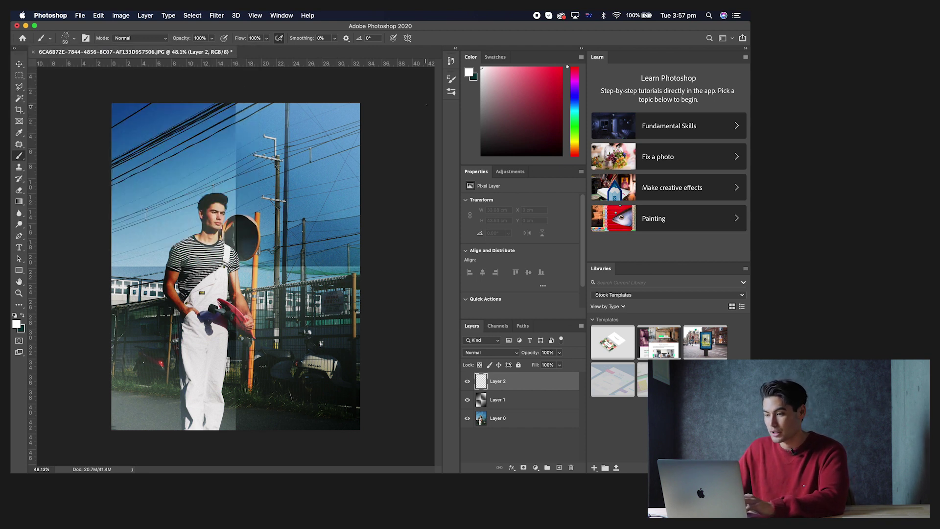
# Keep Shape Dynamics enabled in the spatter brush's settings and set the size jitter to 100%.
pyautogui.click(451, 79)
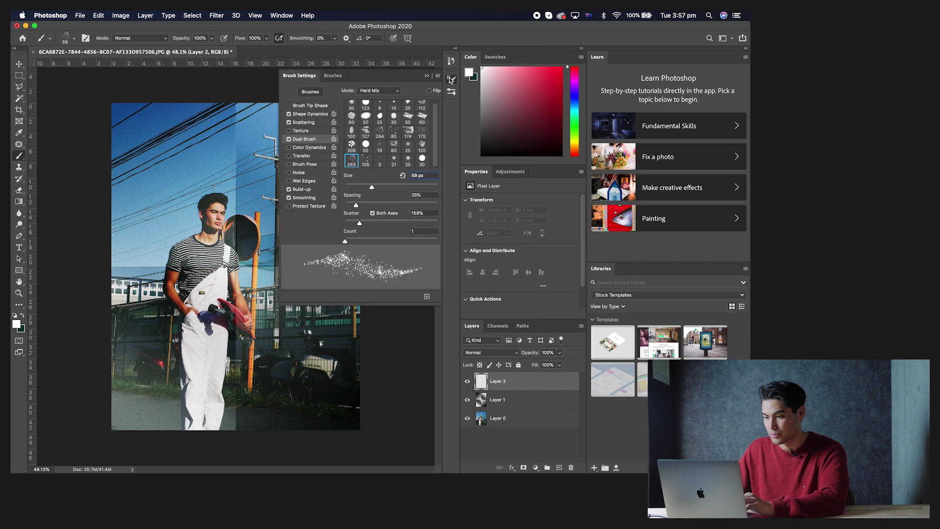
pyautogui.click(316, 105)
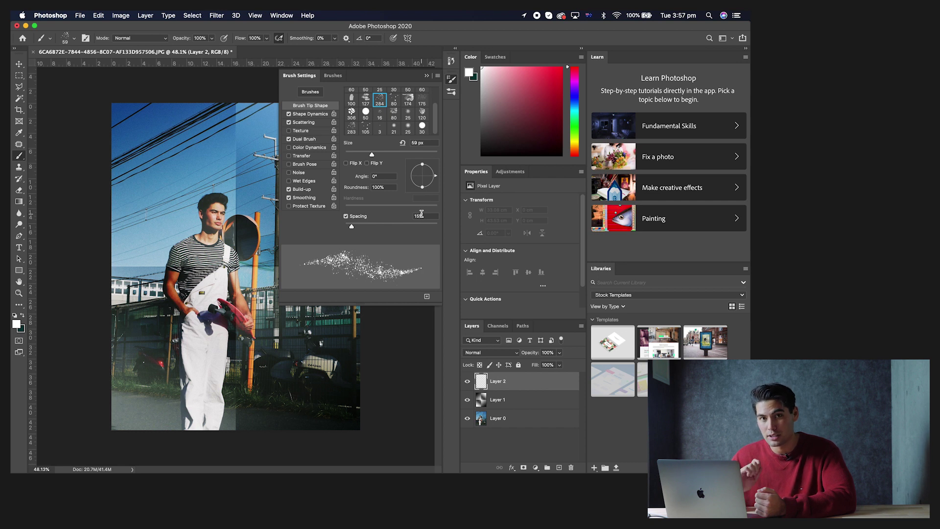
pyautogui.click(310, 114)
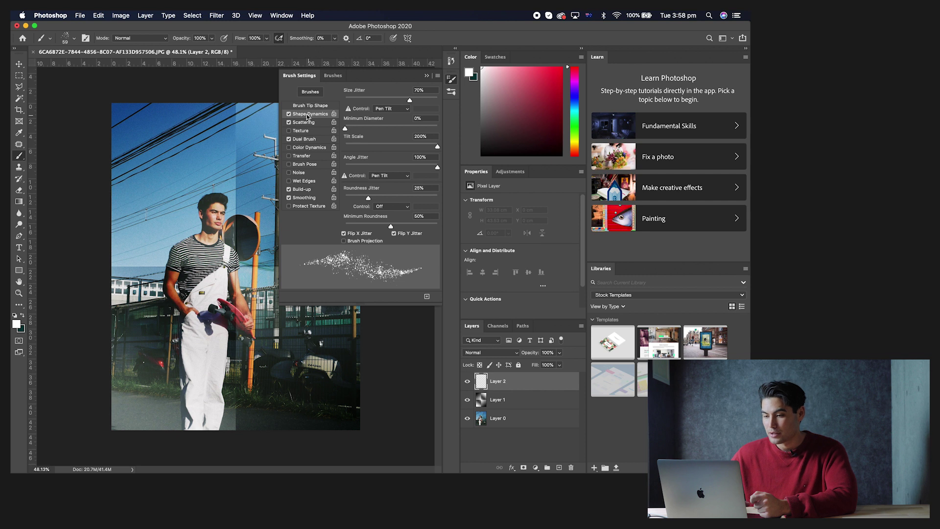
pyautogui.click(290, 114)
pyautogui.click(290, 115)
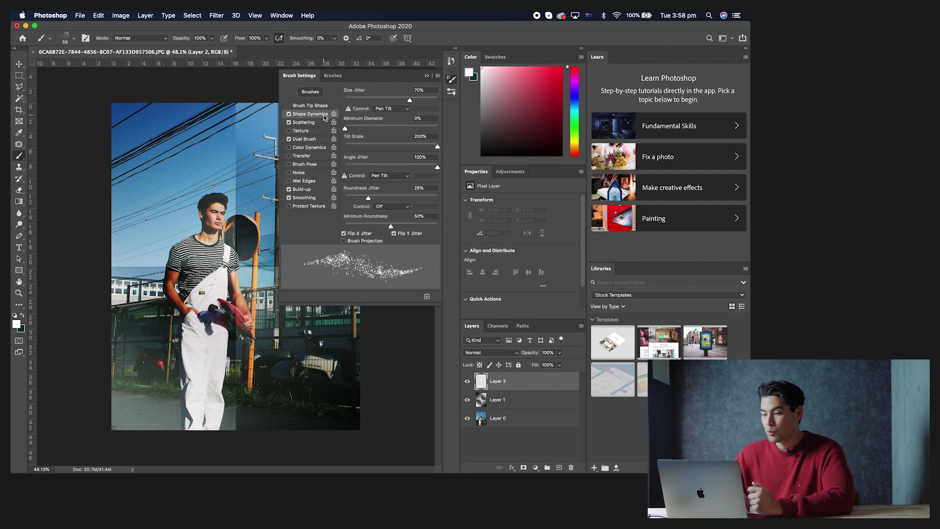
pyautogui.click(429, 92)
pyautogui.write('100')
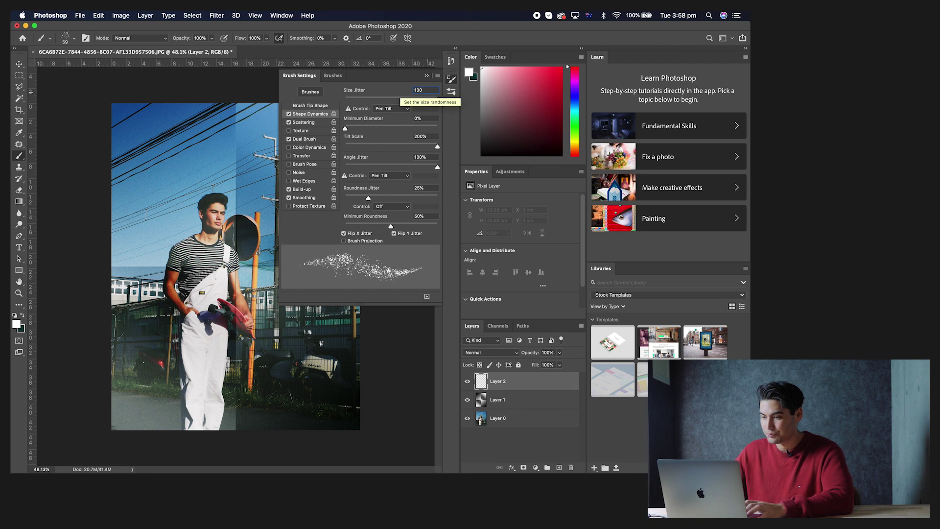
pyautogui.press('BackSpace')
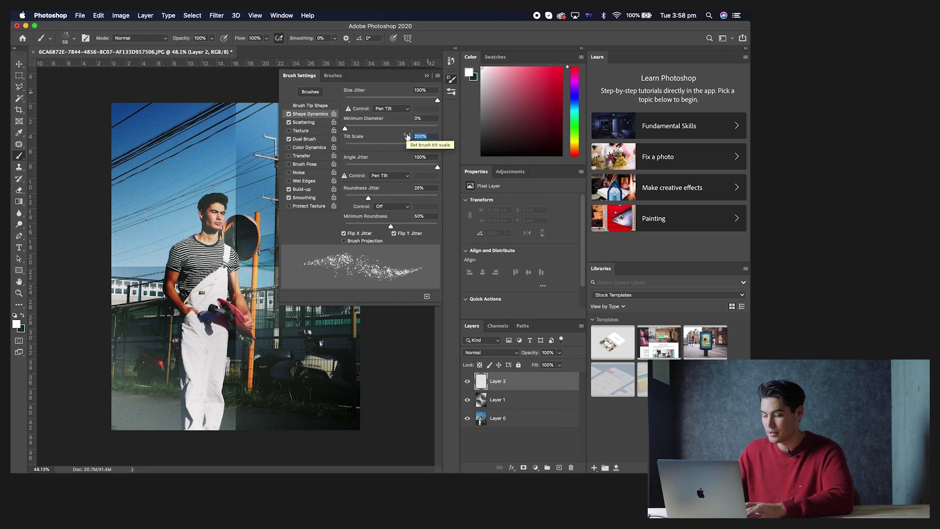
# Set the brush's tilt scale, angle jitter and roundness jitter to 0%, with the angle controlled by Direction.
pyautogui.write('0')
pyautogui.press('Tab')
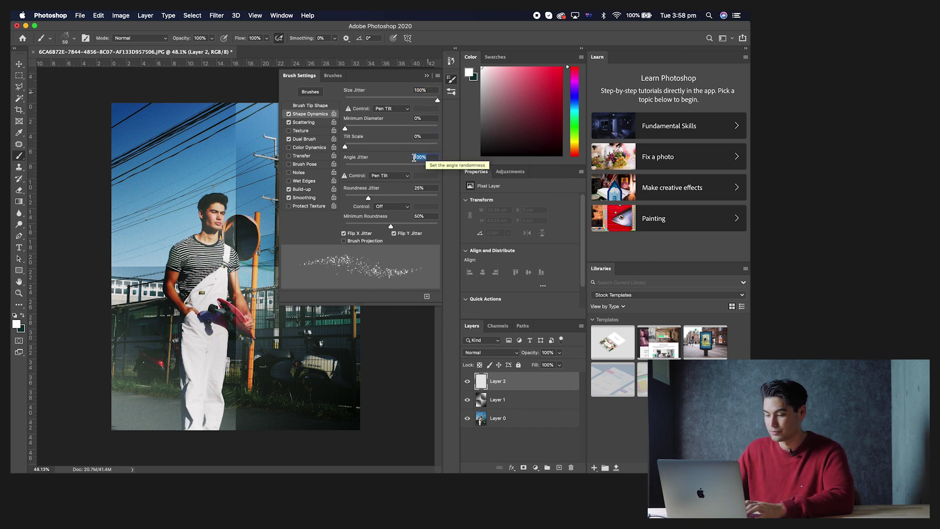
pyautogui.write('0')
pyautogui.press('Tab')
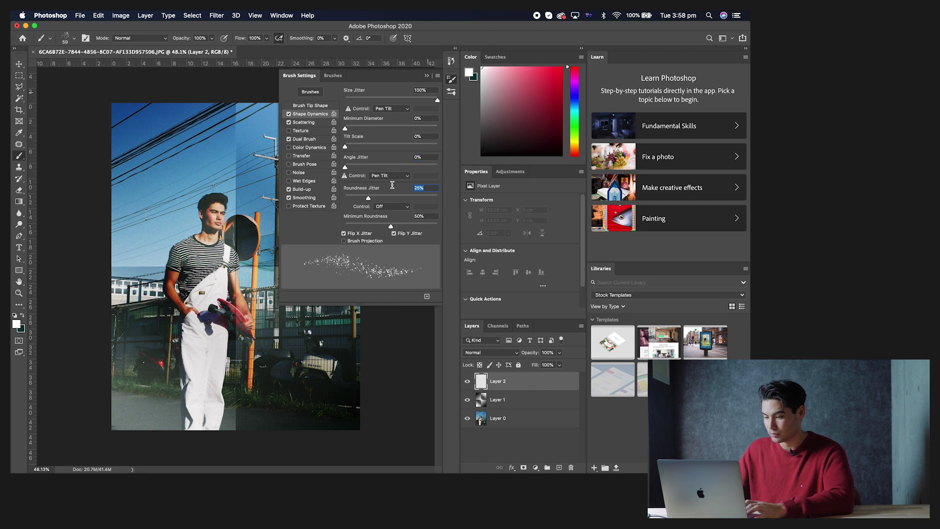
pyautogui.write('0')
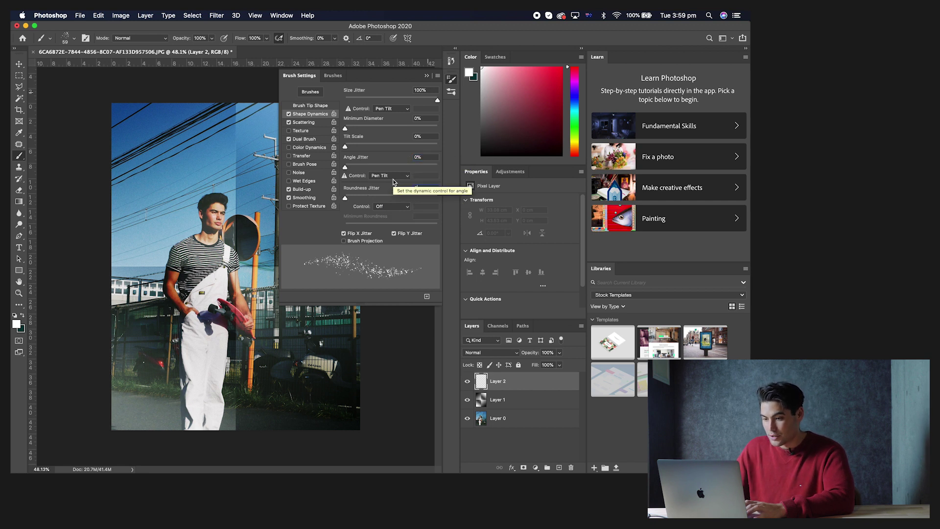
pyautogui.click(357, 179)
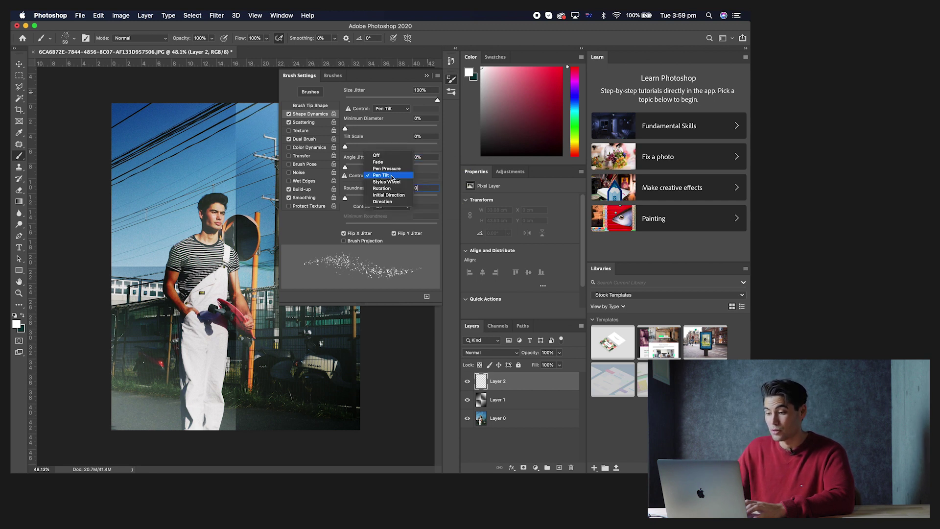
pyautogui.click(389, 201)
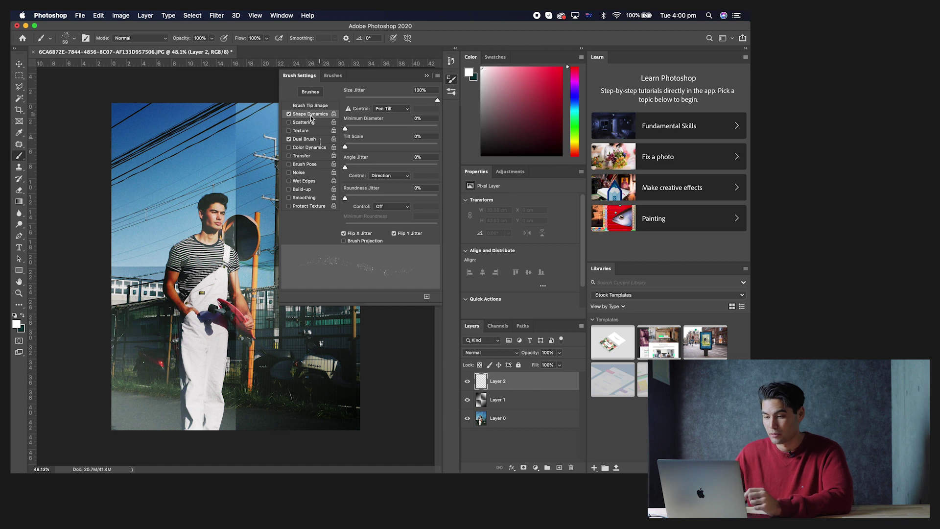
# Configure the spatter brush's Dual Brush with Multiply mode, 50 px size, 50% spacing and 0% scatter on both axes.
pyautogui.click(321, 140)
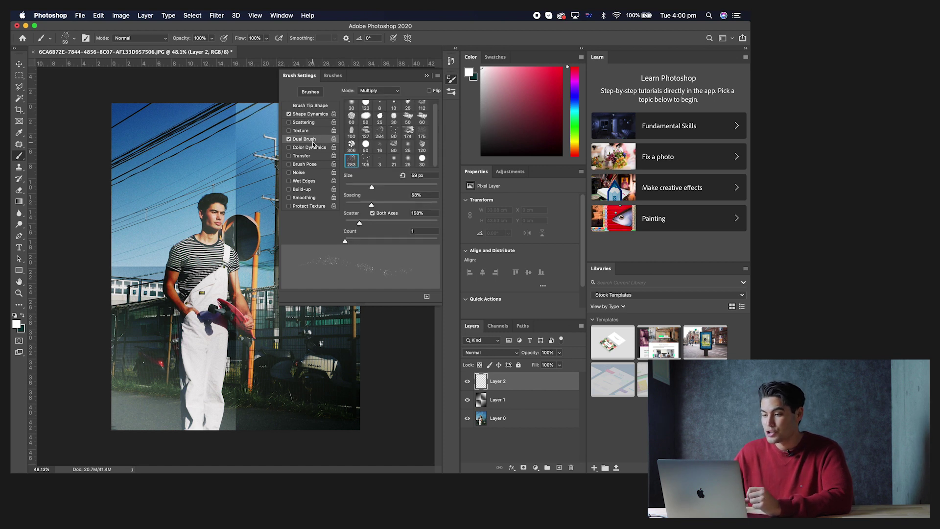
pyautogui.click(380, 90)
pyautogui.click(382, 93)
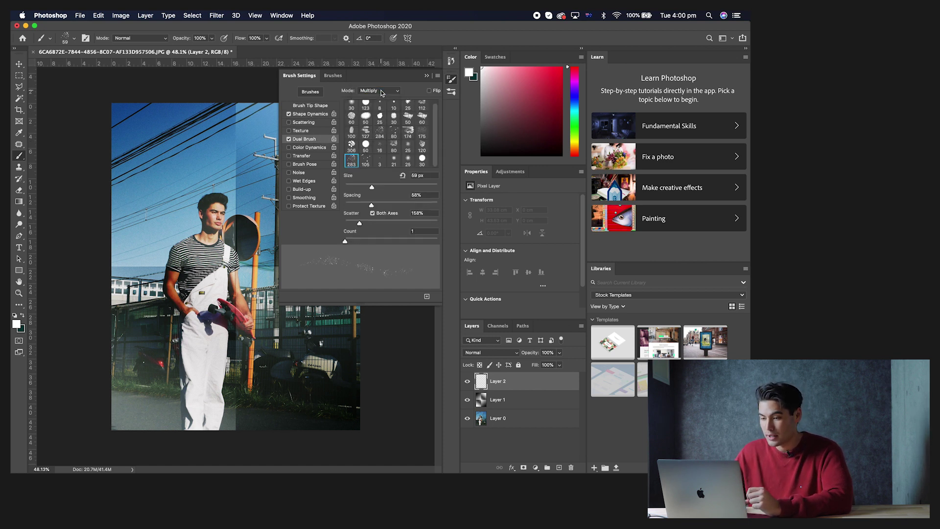
pyautogui.moveTo(424, 174); pyautogui.dragTo(413, 175)
pyautogui.write('50')
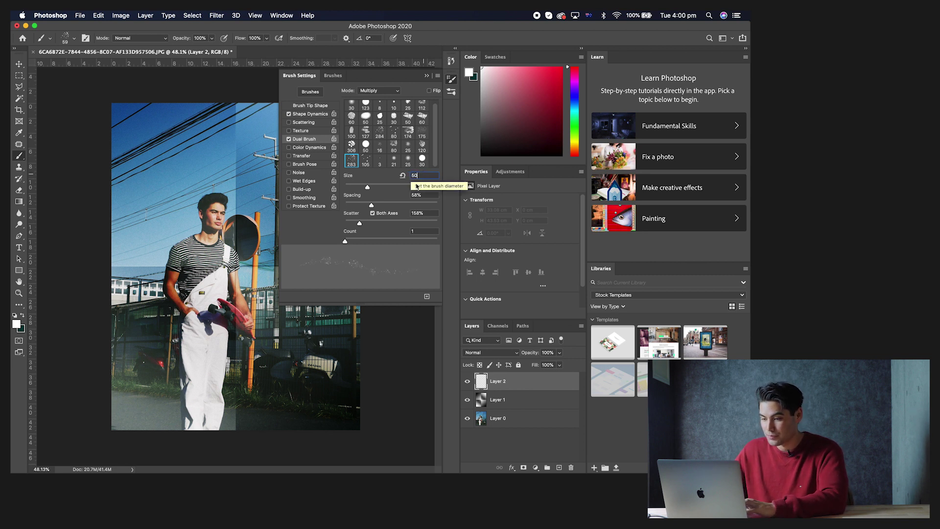
pyautogui.moveTo(422, 195); pyautogui.dragTo(407, 196)
pyautogui.write('50')
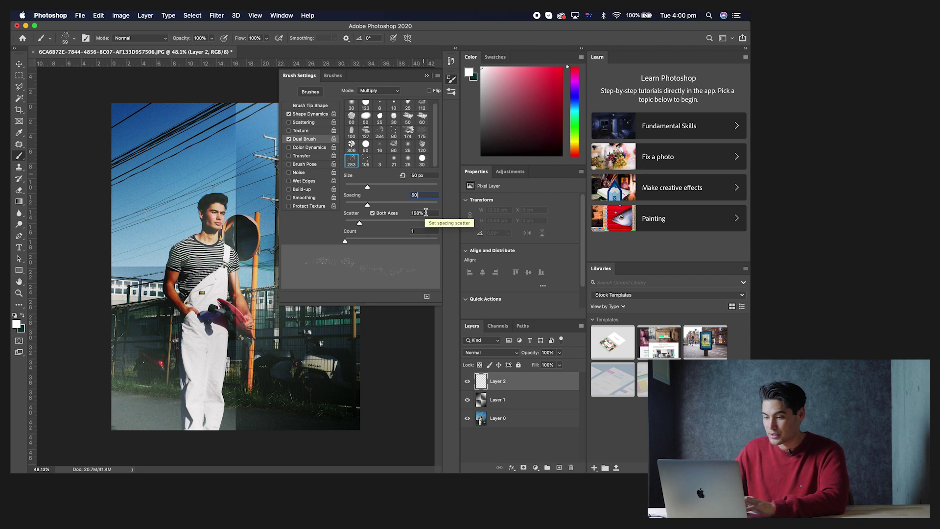
pyautogui.moveTo(426, 213); pyautogui.dragTo(409, 213)
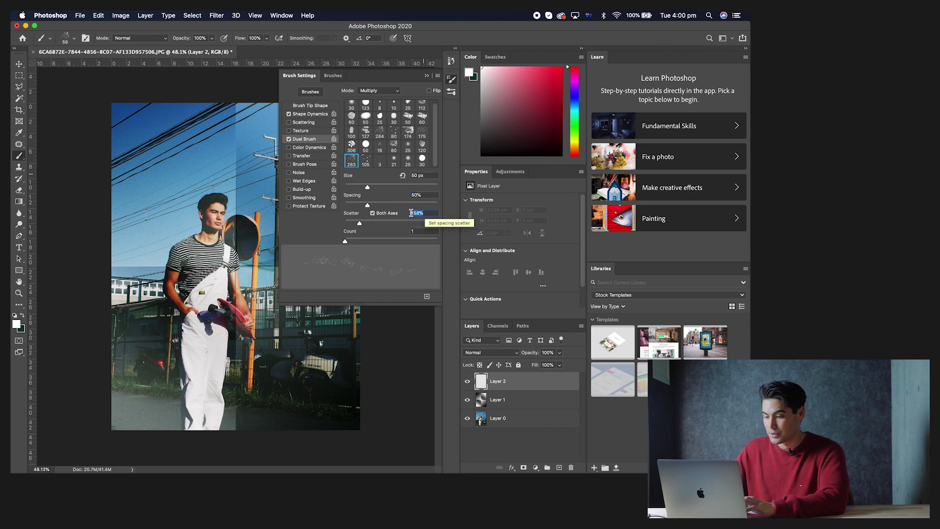
pyautogui.write('0')
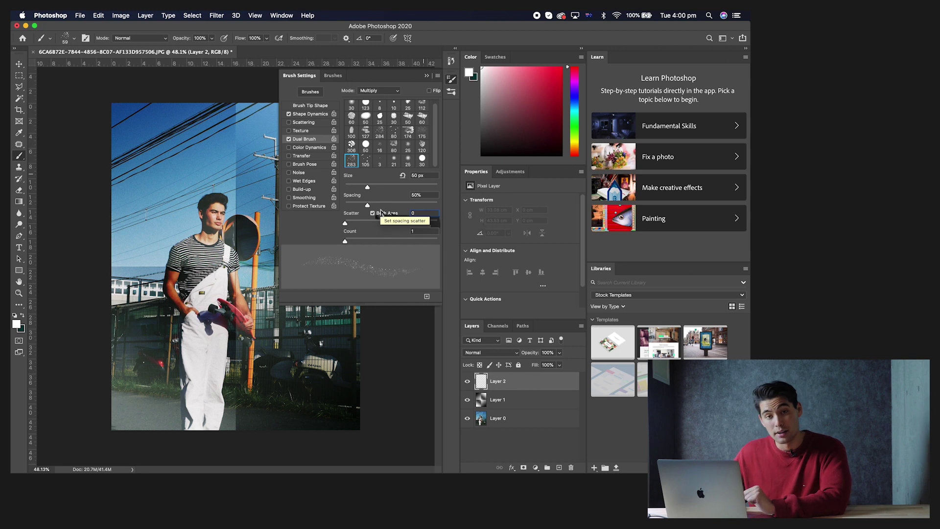
pyautogui.click(426, 76)
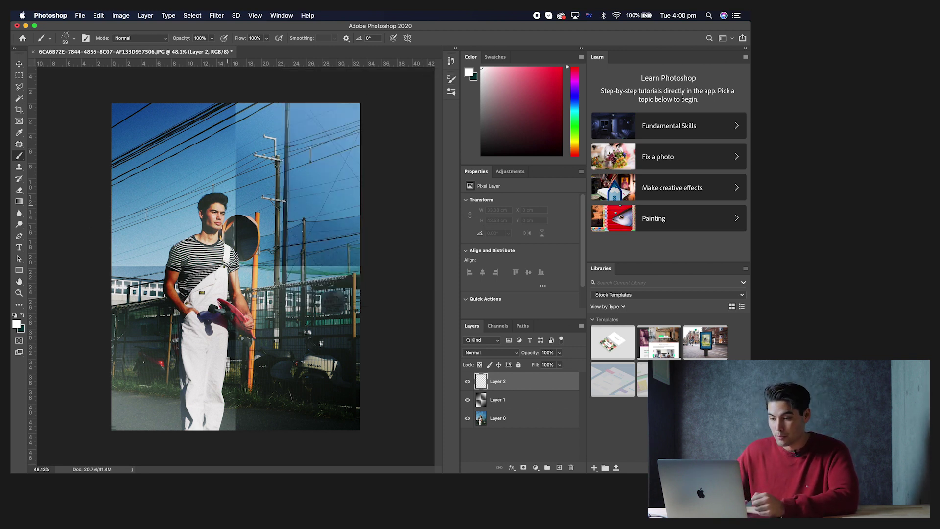
# Paint a straight white spatter line about 0.8 cm wide down the vertical centre fold on Layer 2, from the photo's top edge to its bottom edge.
pyautogui.scroll(10, 228, 161)
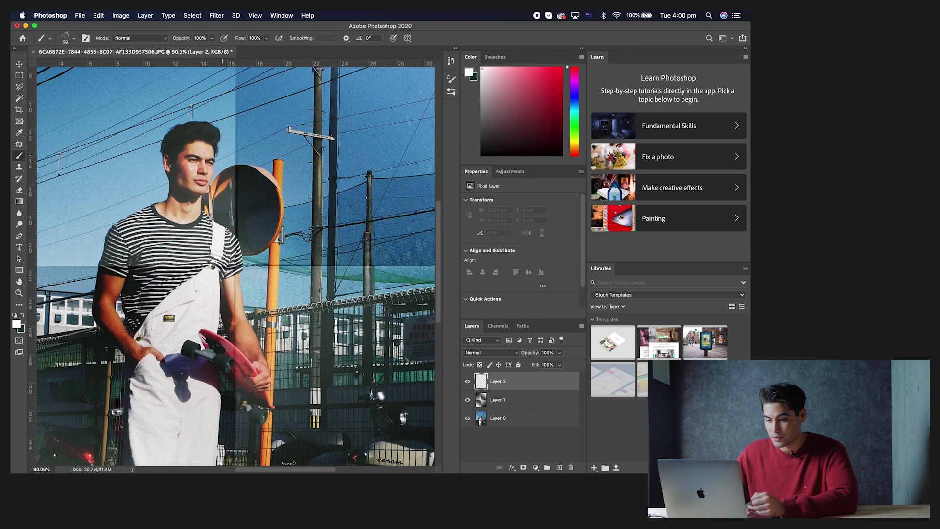
pyautogui.scroll(5, 227, 160)
pyautogui.scroll(5, 235, 264)
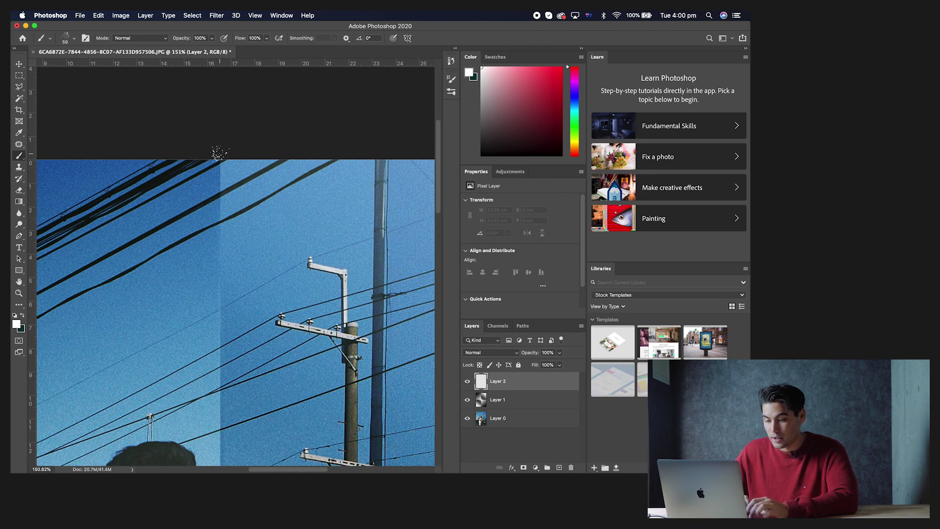
pyautogui.scroll(-15, 219, 153)
pyautogui.scroll(-10, 218, 154)
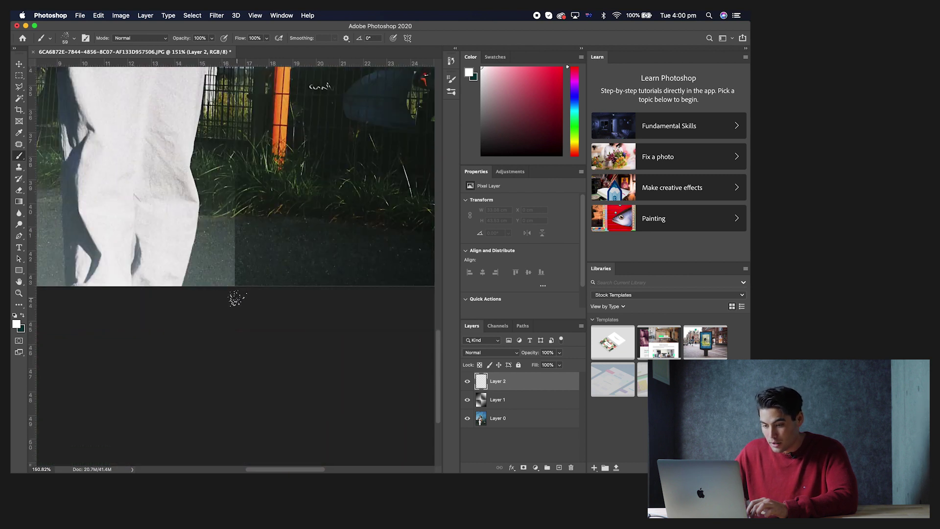
pyautogui.scroll(20, 243, 259)
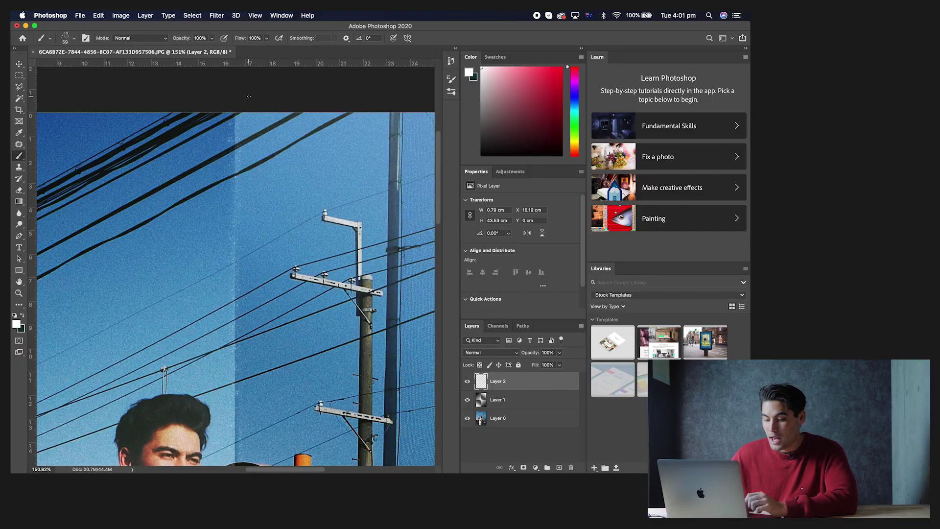
# Paint further full-height spatter passes over the vertical centre fold to build up a denser worn crease.
pyautogui.scroll(-5, 235, 265)
pyautogui.scroll(-6, 235, 265)
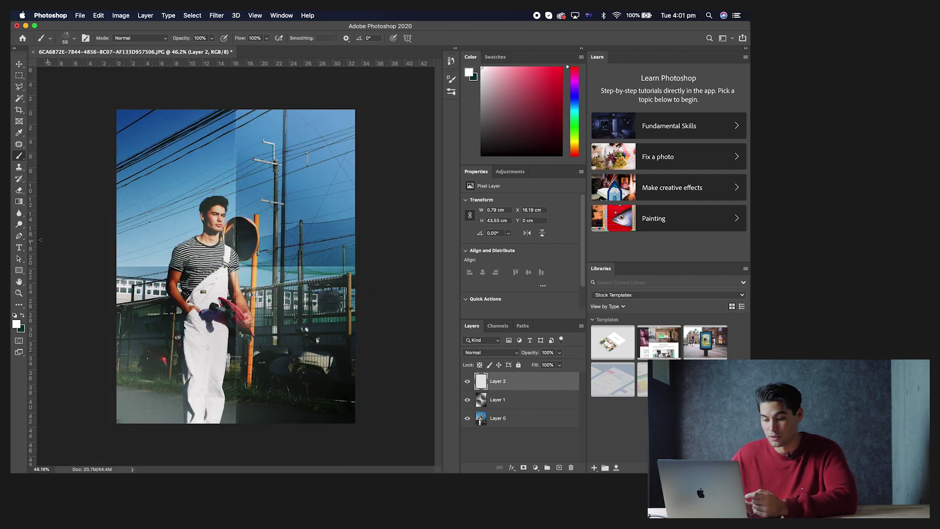
pyautogui.scroll(6, 250, 252)
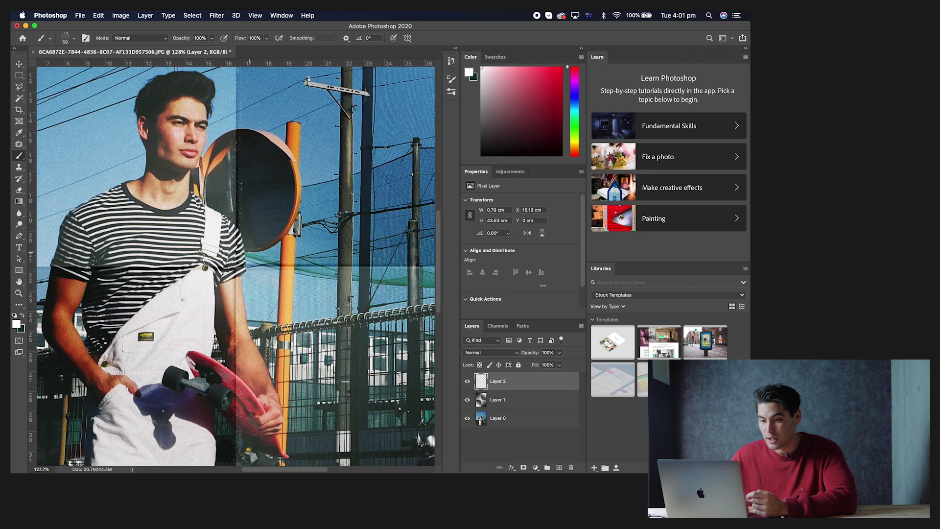
pyautogui.scroll(5, 250, 252)
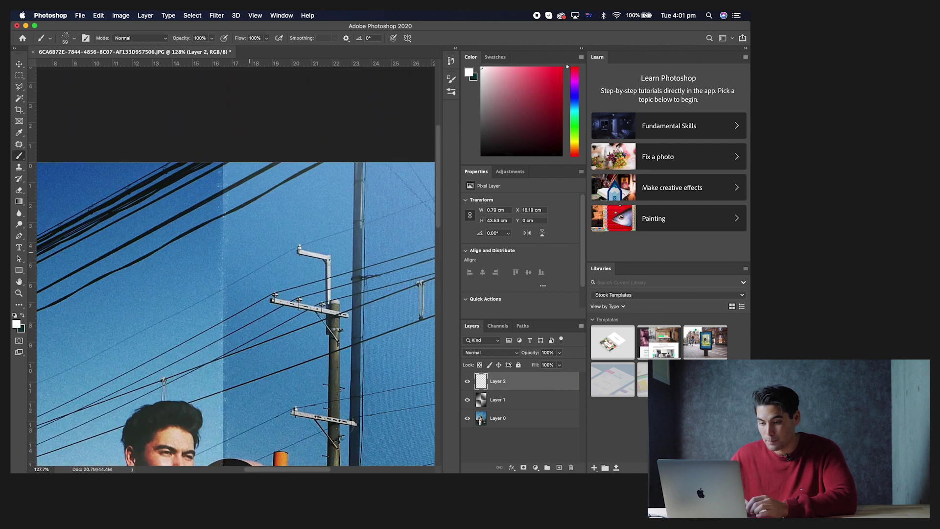
pyautogui.scroll(1, 250, 253)
pyautogui.rightClick(244, 251)
pyautogui.click(222, 148)
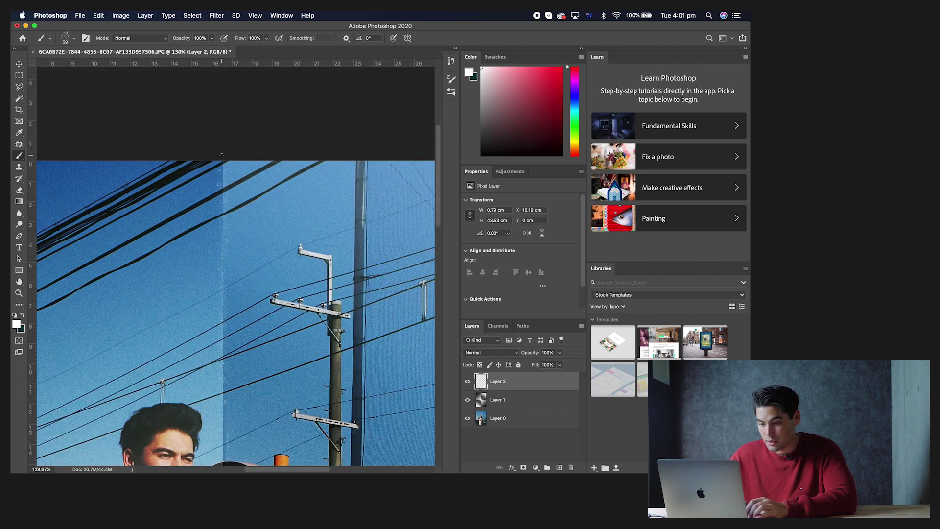
pyautogui.scroll(-20, 222, 154)
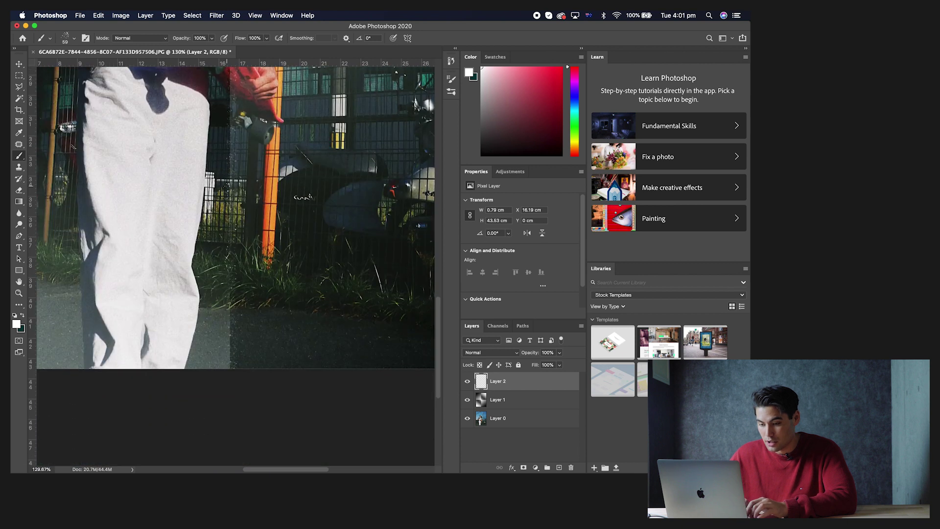
pyautogui.scroll(5, 247, 122)
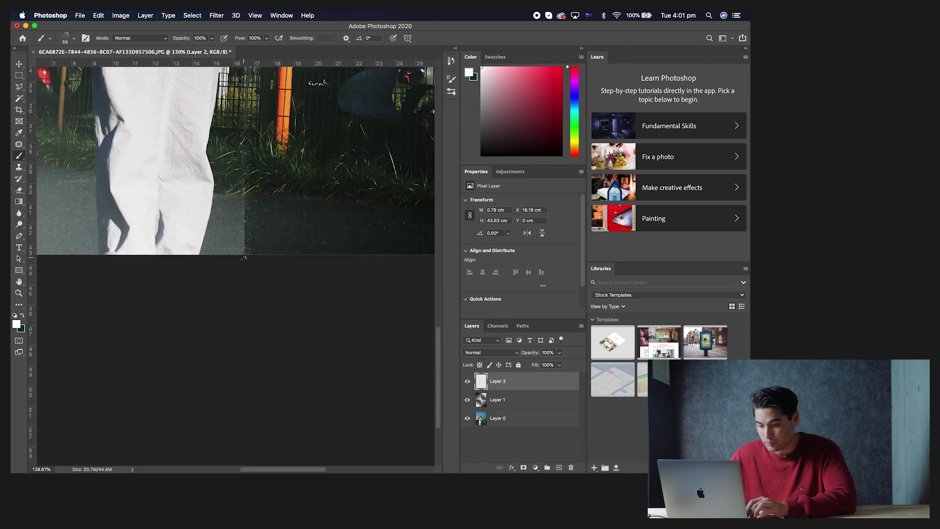
pyautogui.scroll(20, 243, 267)
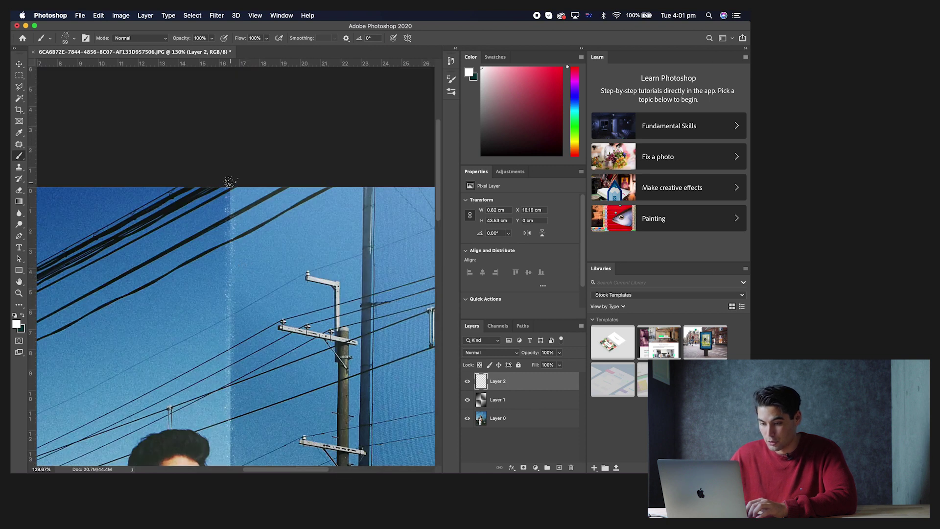
pyautogui.scroll(-20, 232, 227)
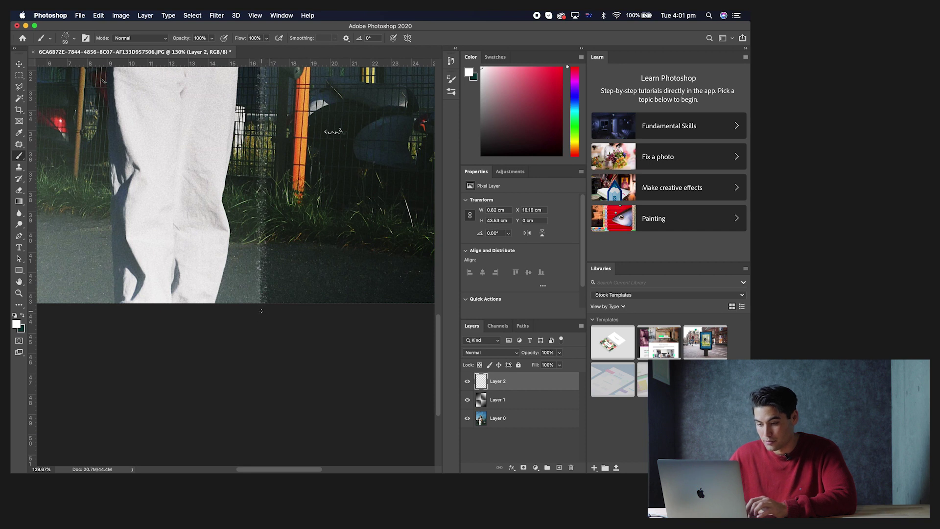
# Paint a straight white spatter line along the horizontal centre fold, across the photo's full width.
pyautogui.scroll(-10, 258, 316)
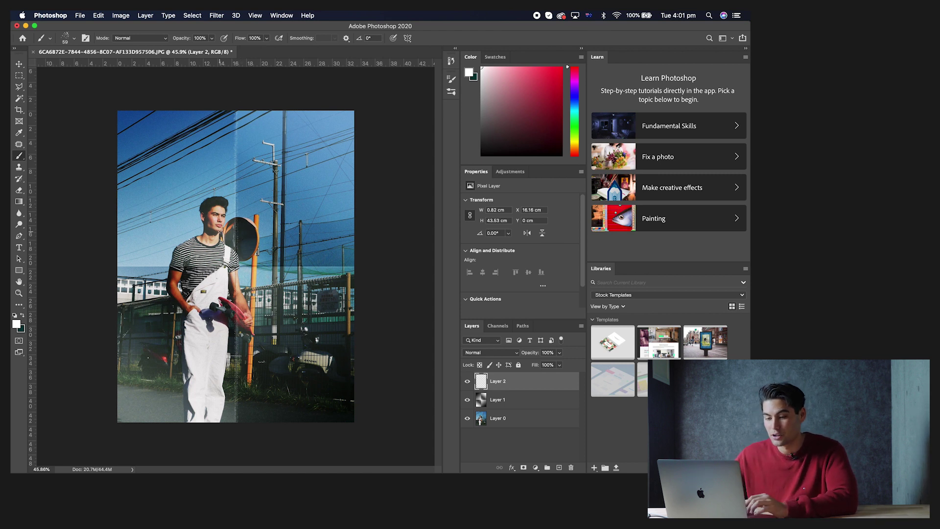
pyautogui.scroll(4, 192, 273)
pyautogui.scroll(8, 125, 239)
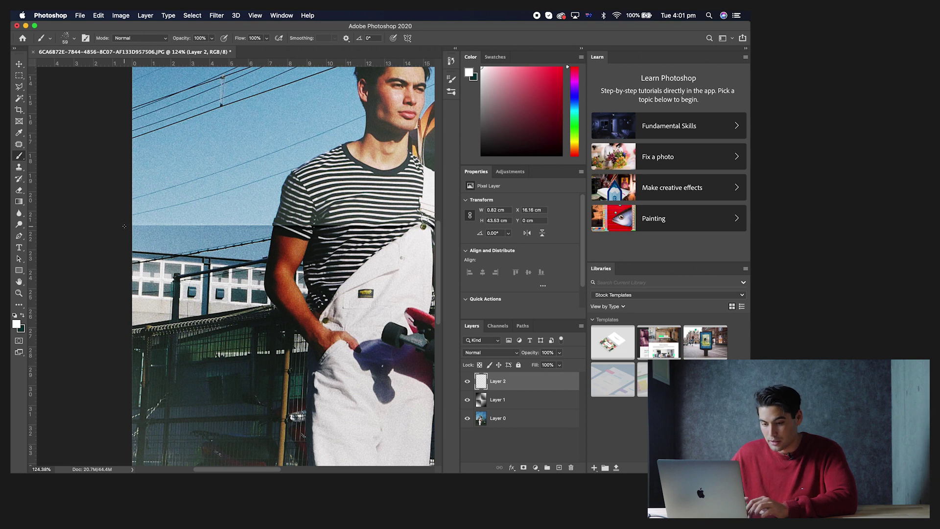
pyautogui.hscroll(15, 235, 264)
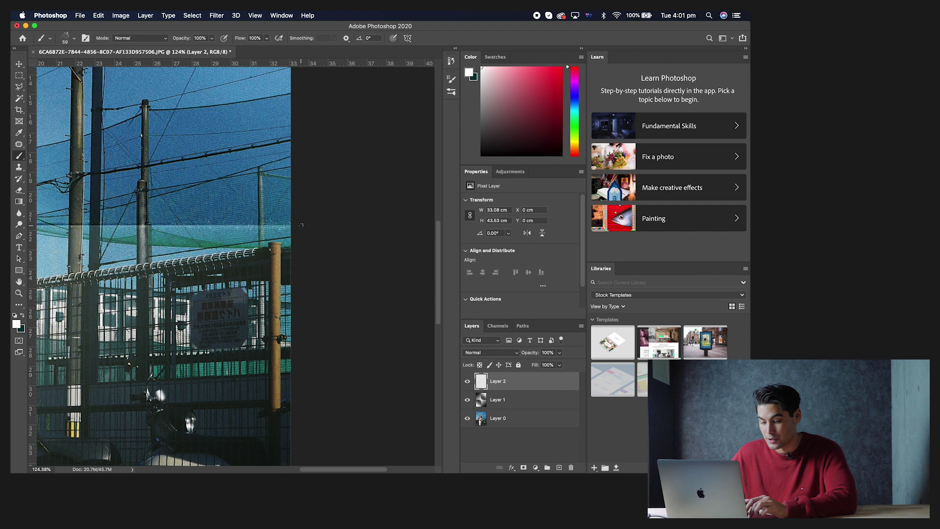
pyautogui.hscroll(-15, 301, 225)
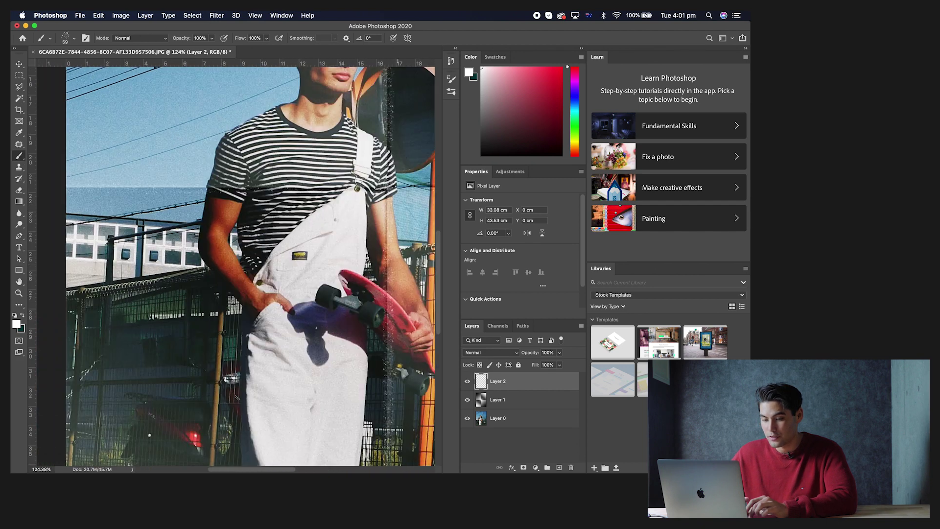